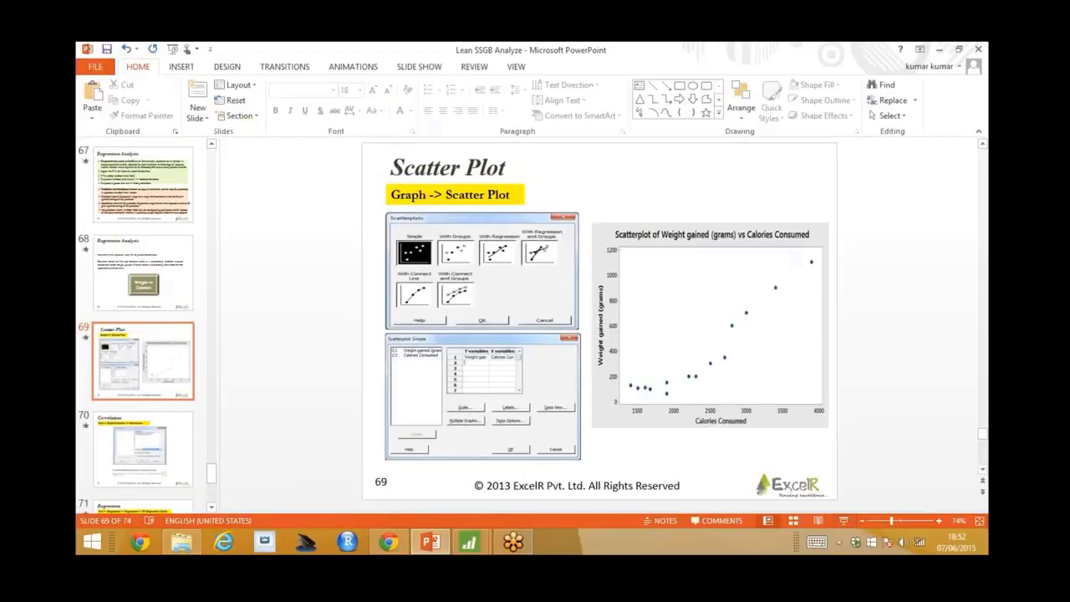
Back in the Minitab worksheet, start a Simple scatterplot from the Graph menu
mouse_move(469, 541)
left_click(540, 480)
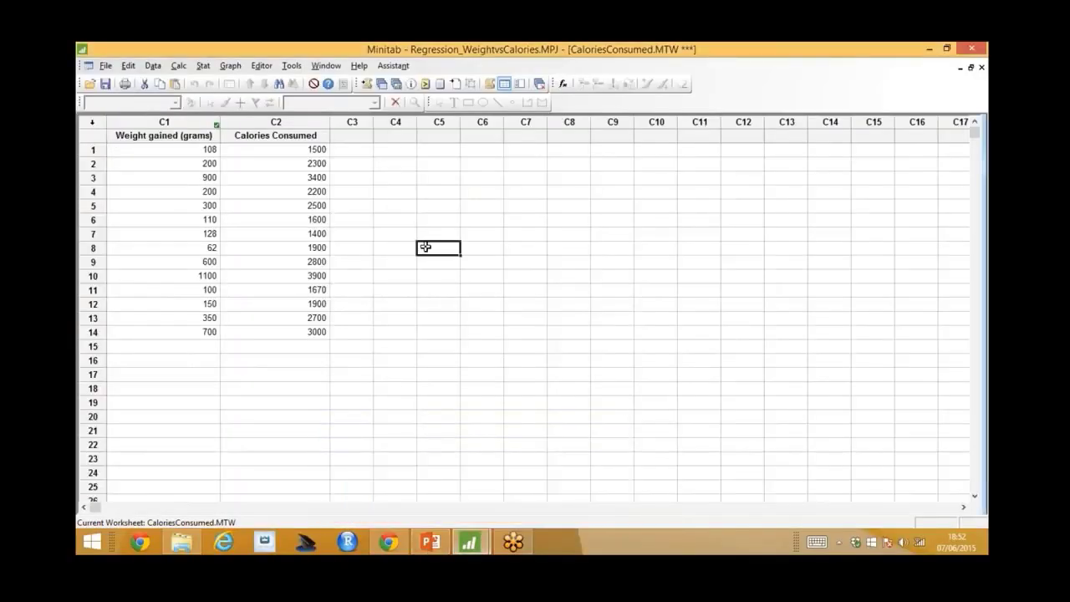
left_click(230, 66)
left_click(247, 81)
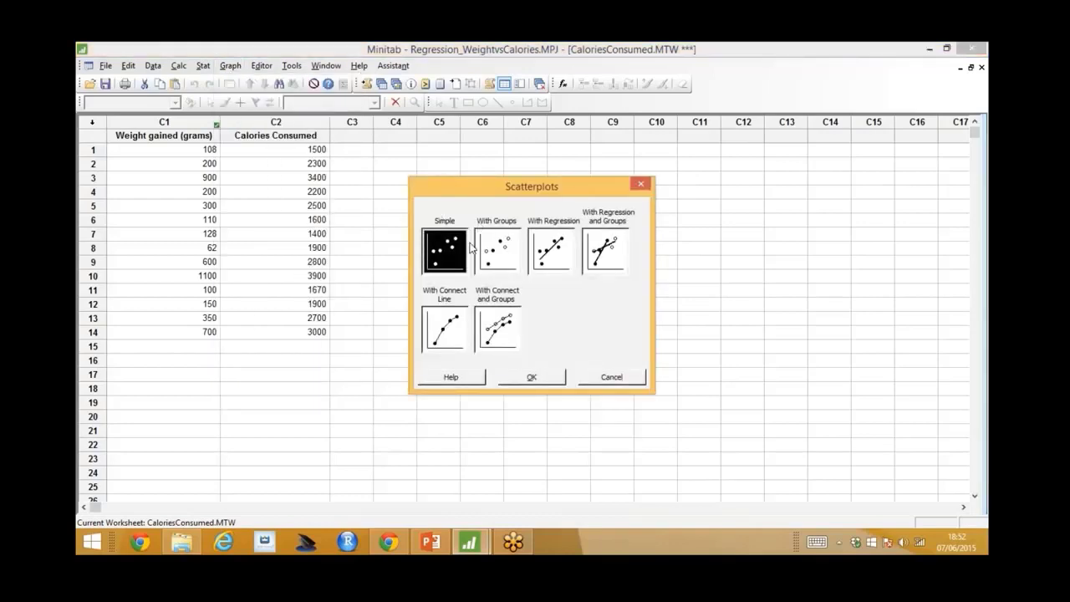
left_click(537, 378)
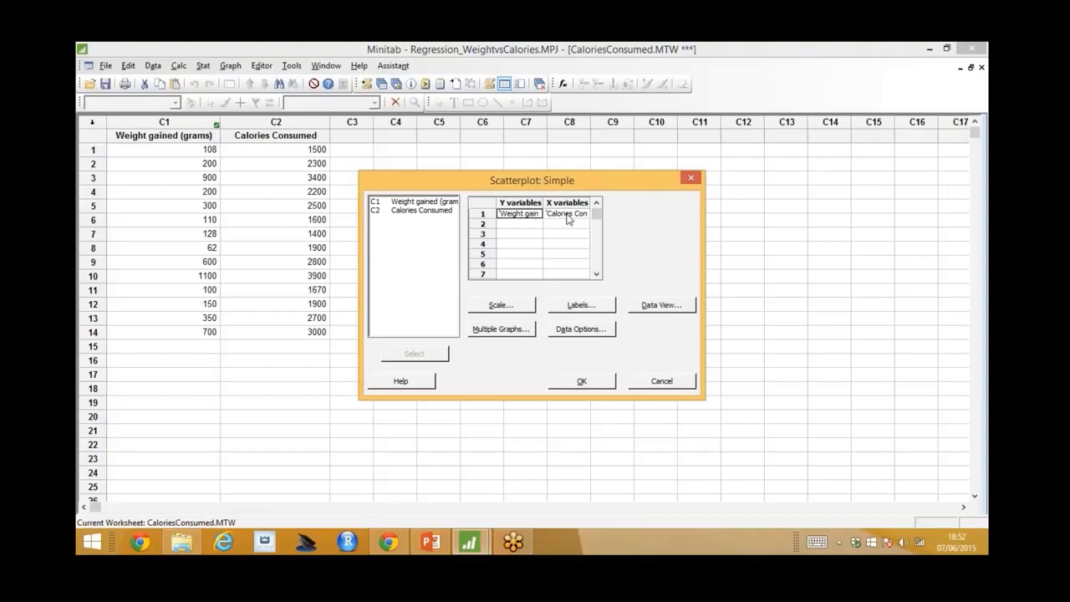
Replace the prefilled variables with Weight gained (grams) as Y and Calories Consumed as X
key("Delete")
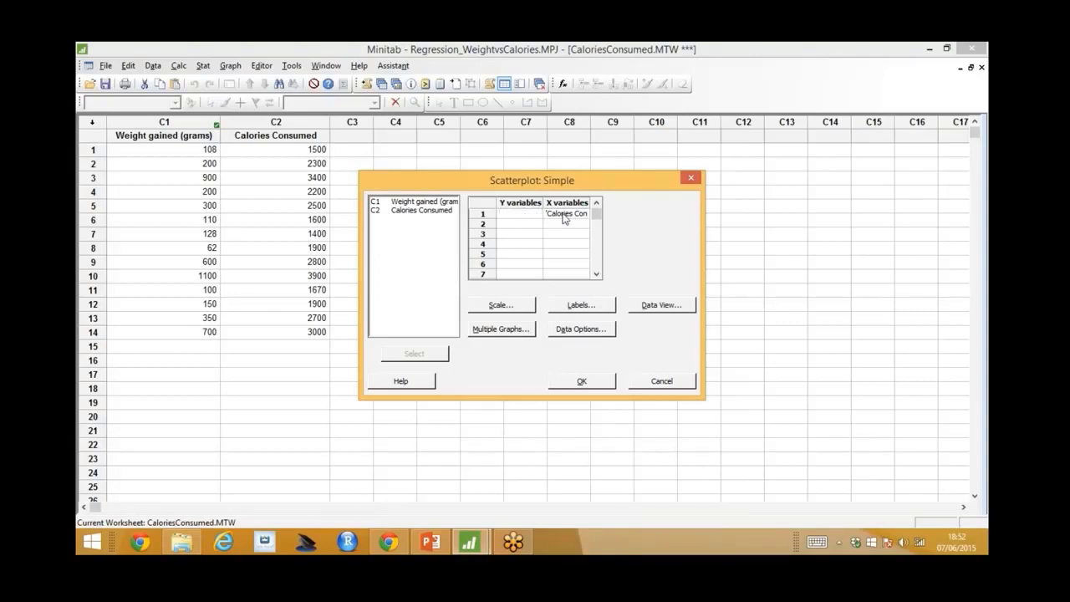
left_click(566, 216)
key("Delete")
left_click(530, 215)
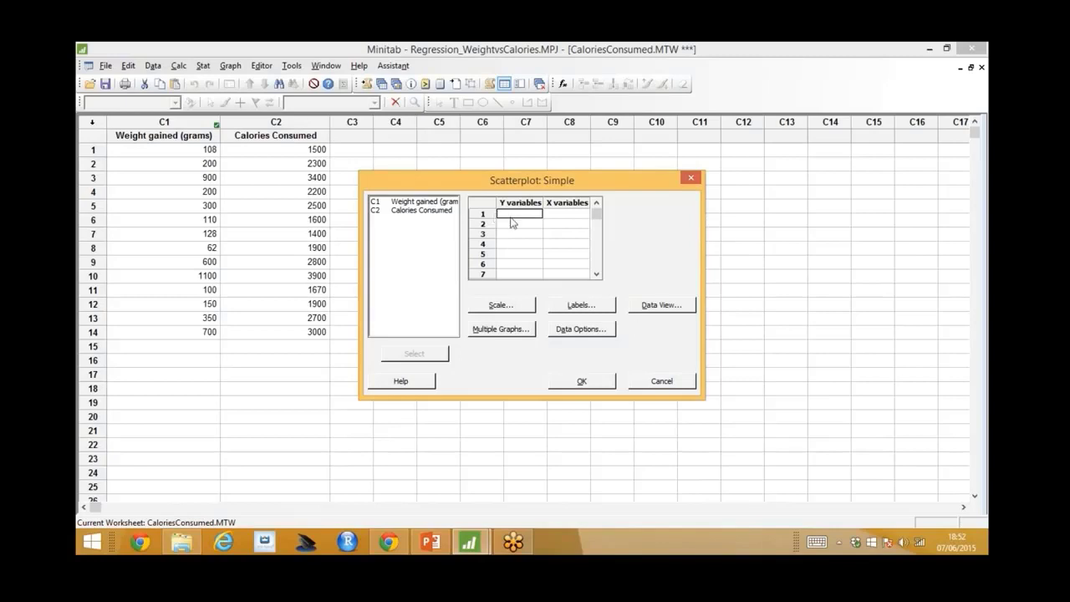
left_click(418, 202)
left_click(424, 354)
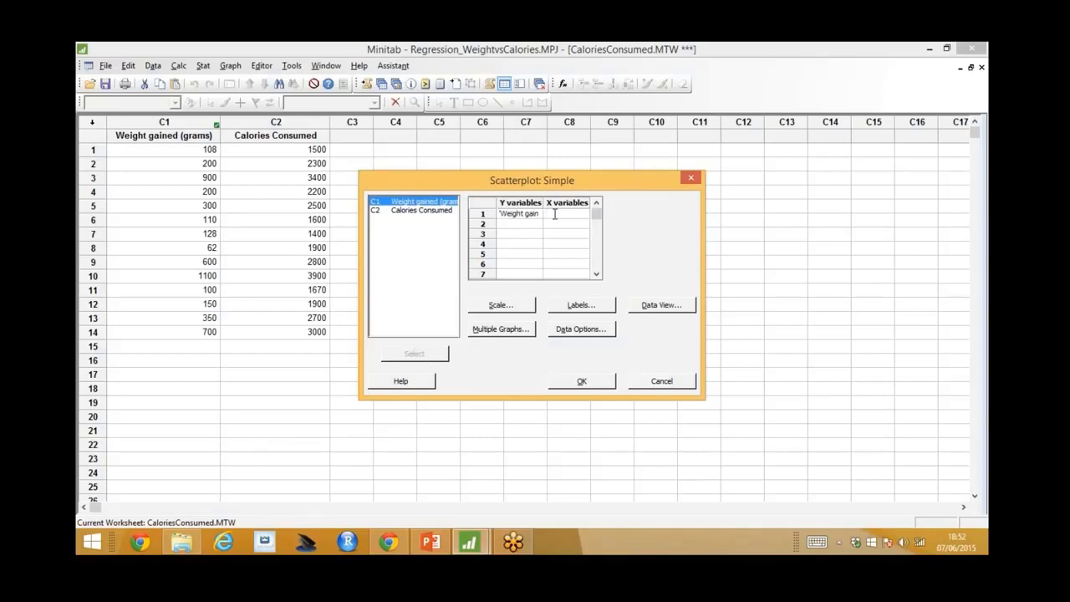
left_click(439, 211)
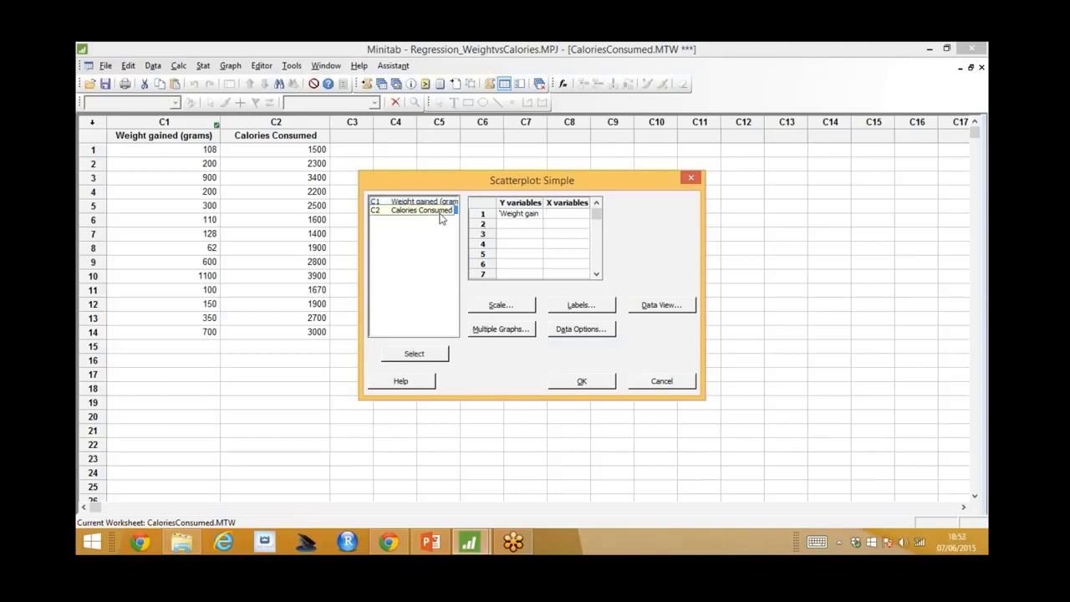
left_click(418, 355)
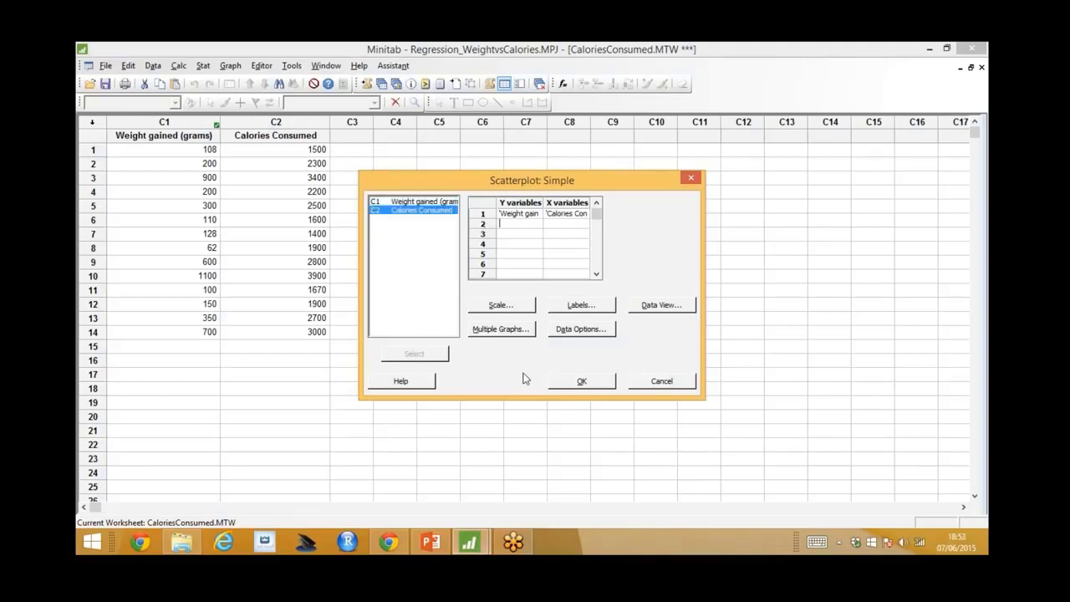
Generate the scatterplot of Weight gained (grams) versus Calories Consumed
left_click(582, 381)
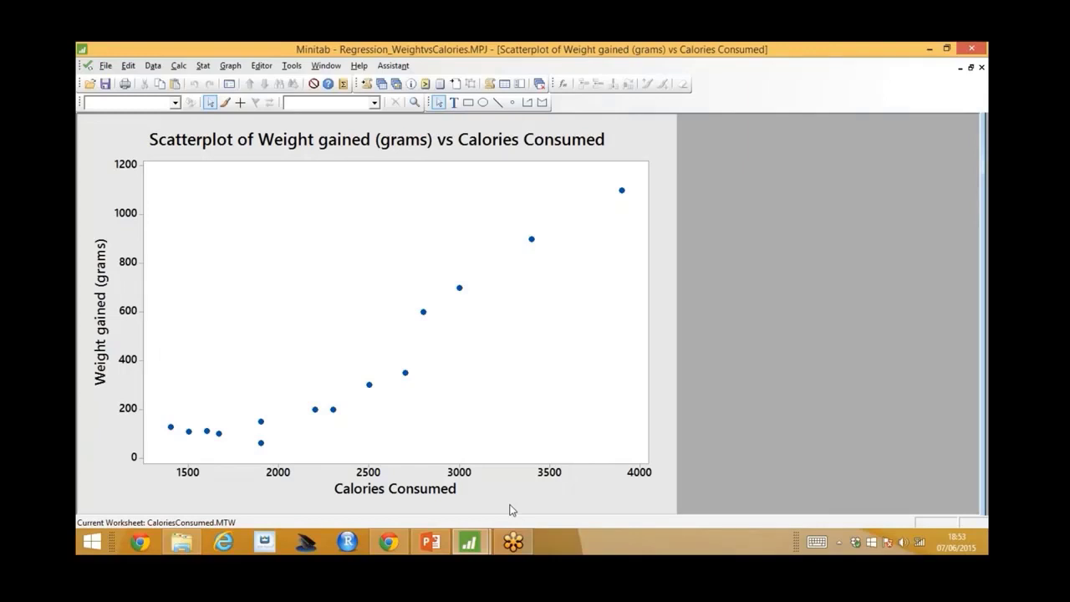
View PowerPoint slide 70 'Correlation', then return to Minitab's worksheets and the Basic Statistics menu
left_click(430, 542)
left_click(184, 446)
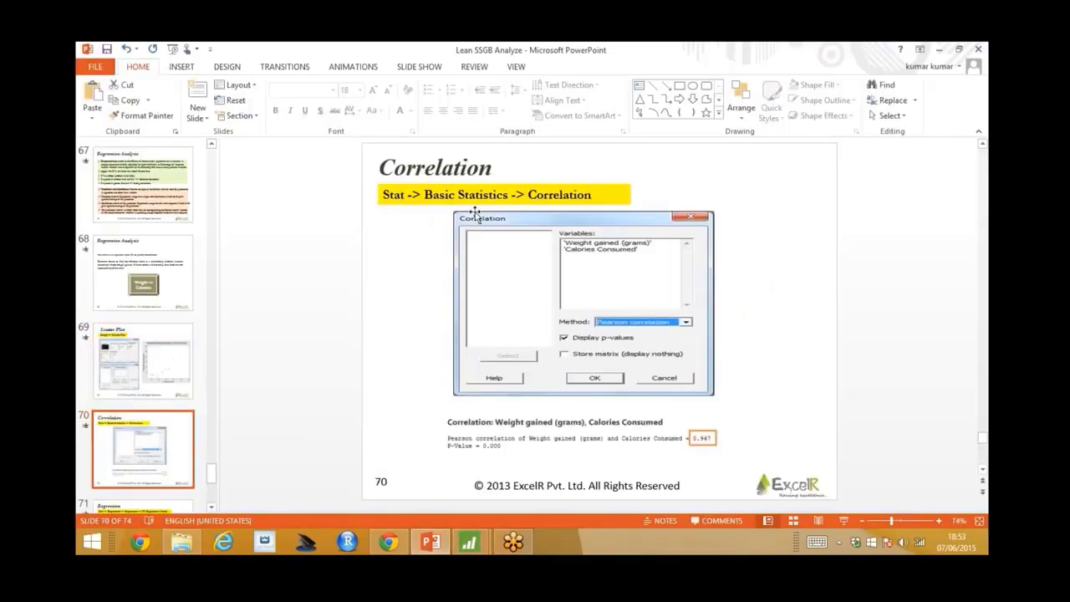
mouse_move(469, 542)
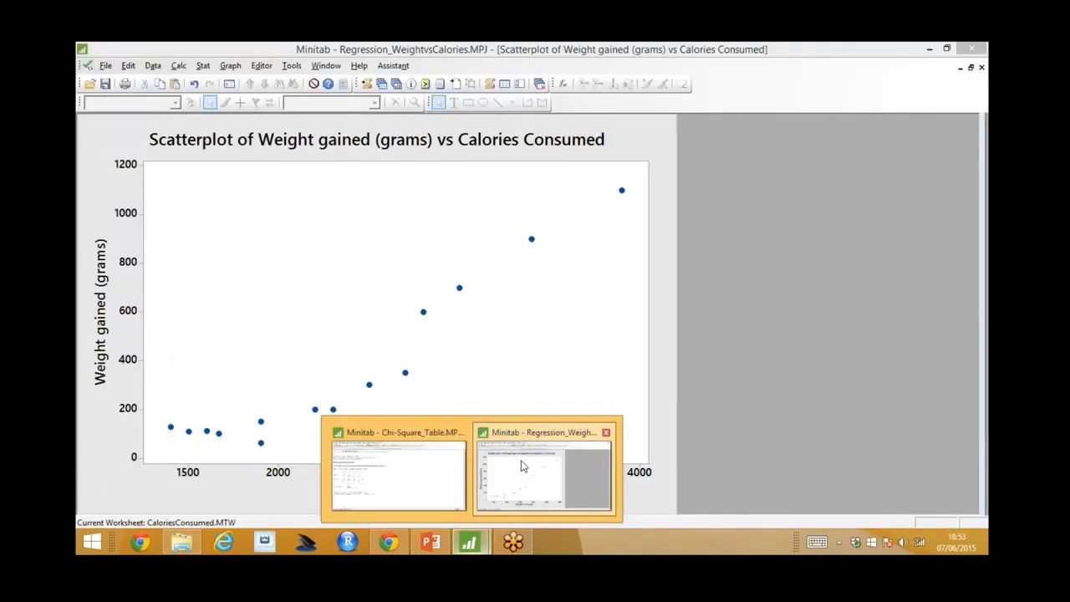
left_click(524, 460)
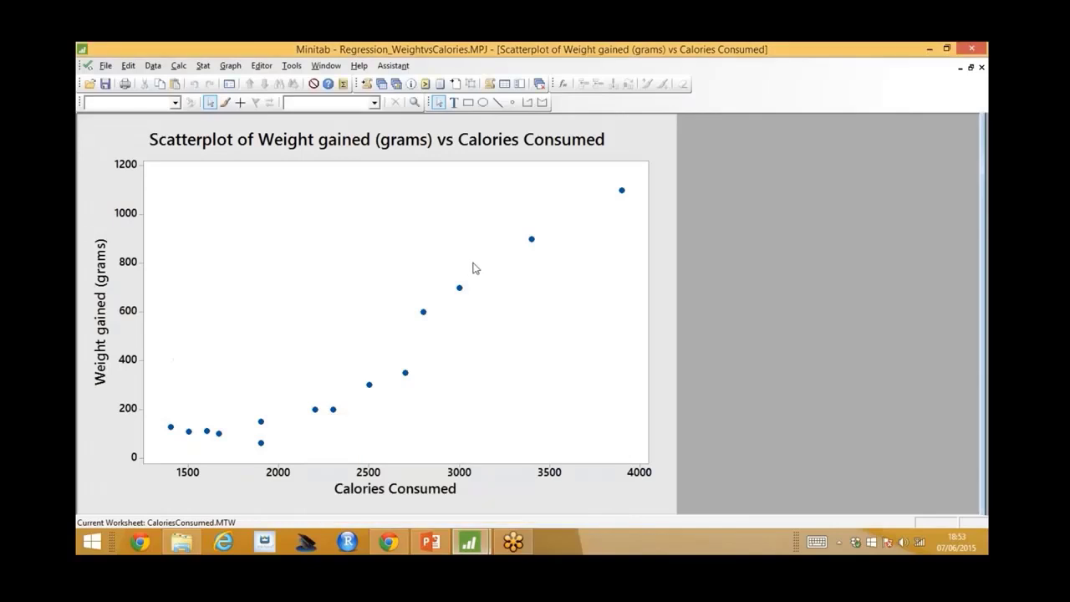
left_click(382, 84)
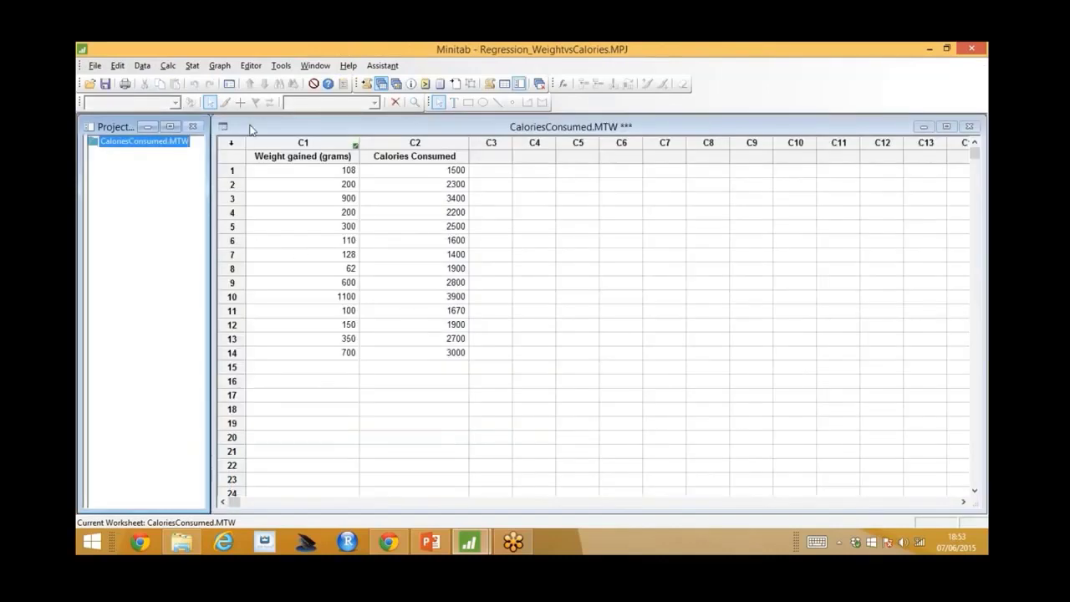
left_click(192, 66)
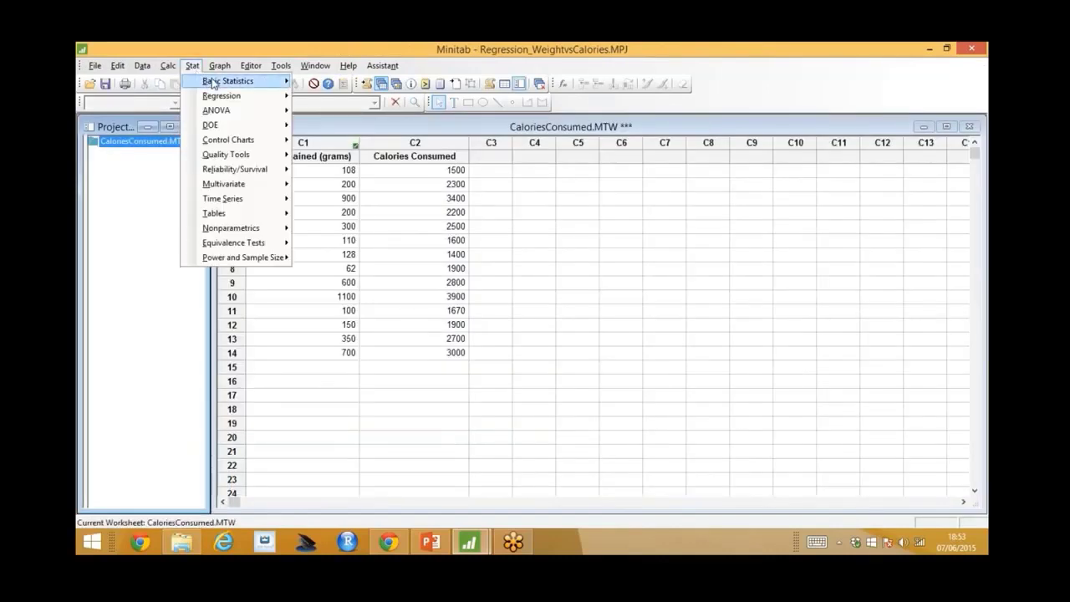
mouse_move(215, 82)
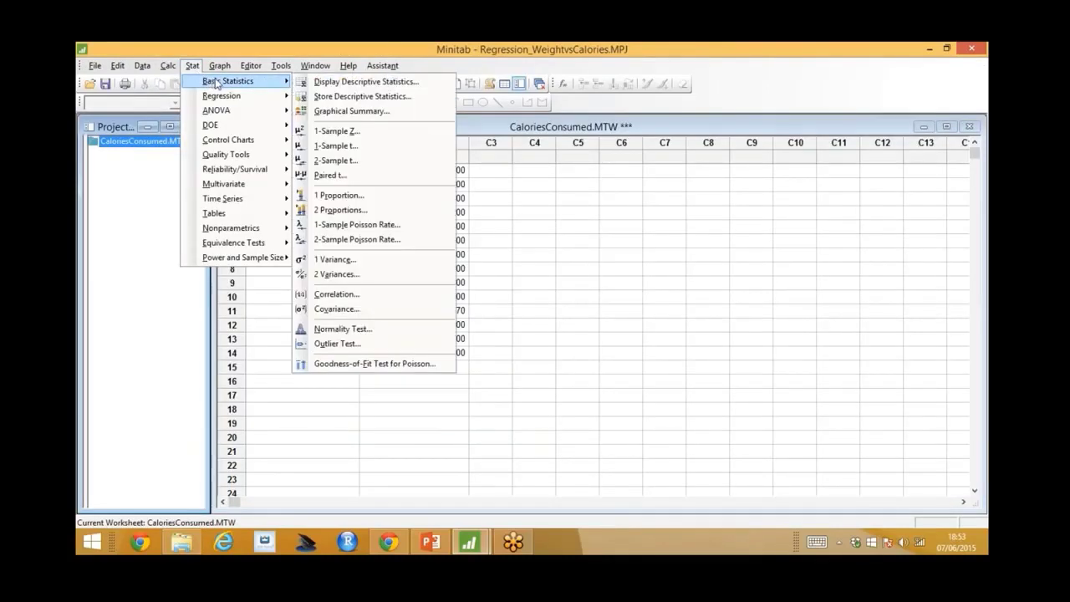
Enter Weight gained (grams) and Calories Consumed as the Correlation variables
left_click(371, 296)
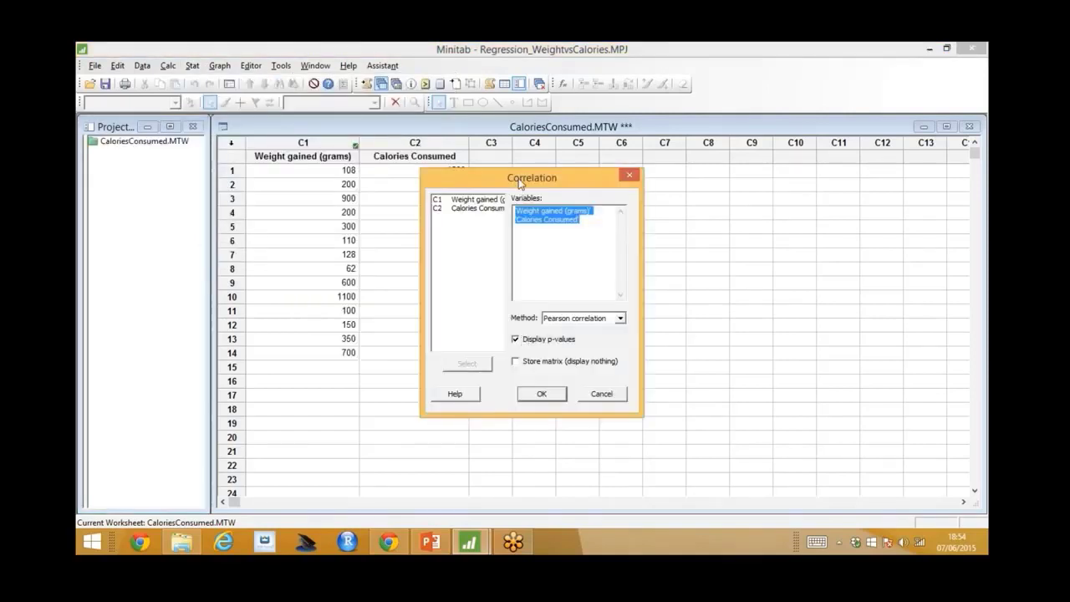
left_click_drag(536, 186, 680, 213)
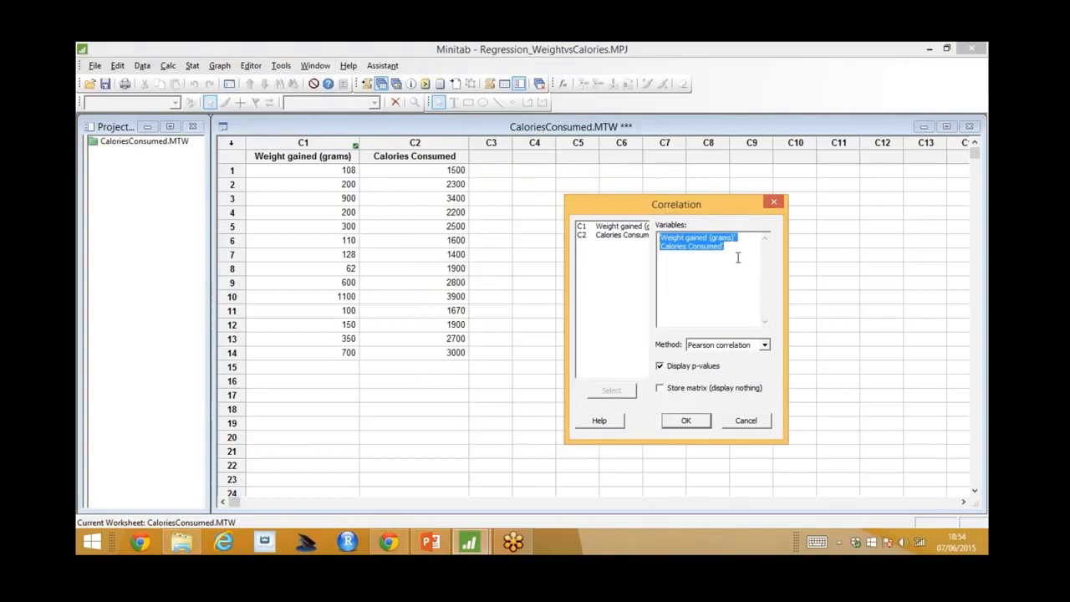
key("Delete")
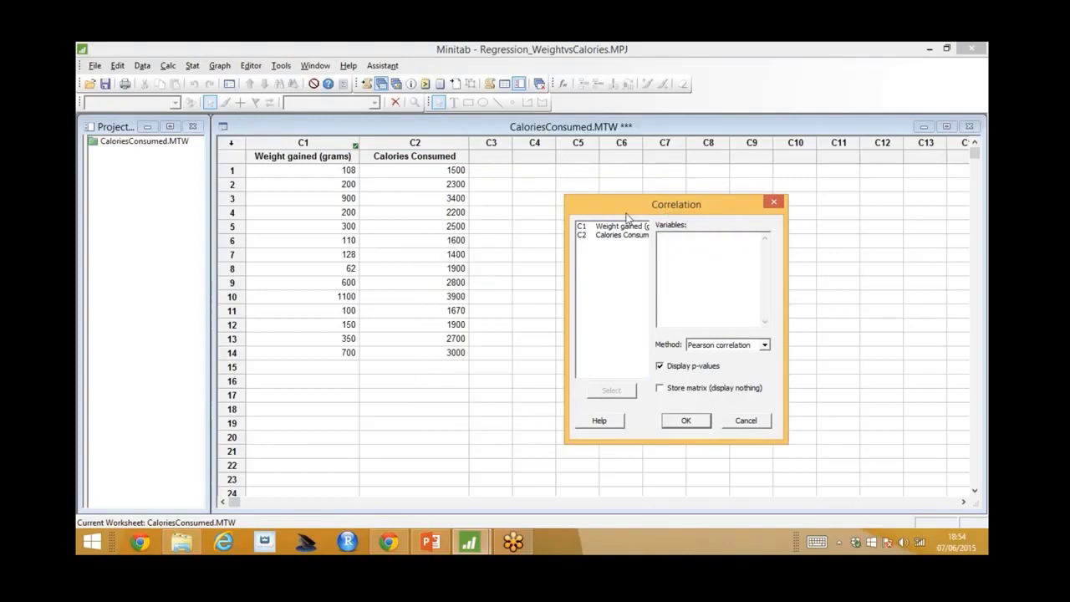
left_click(609, 227)
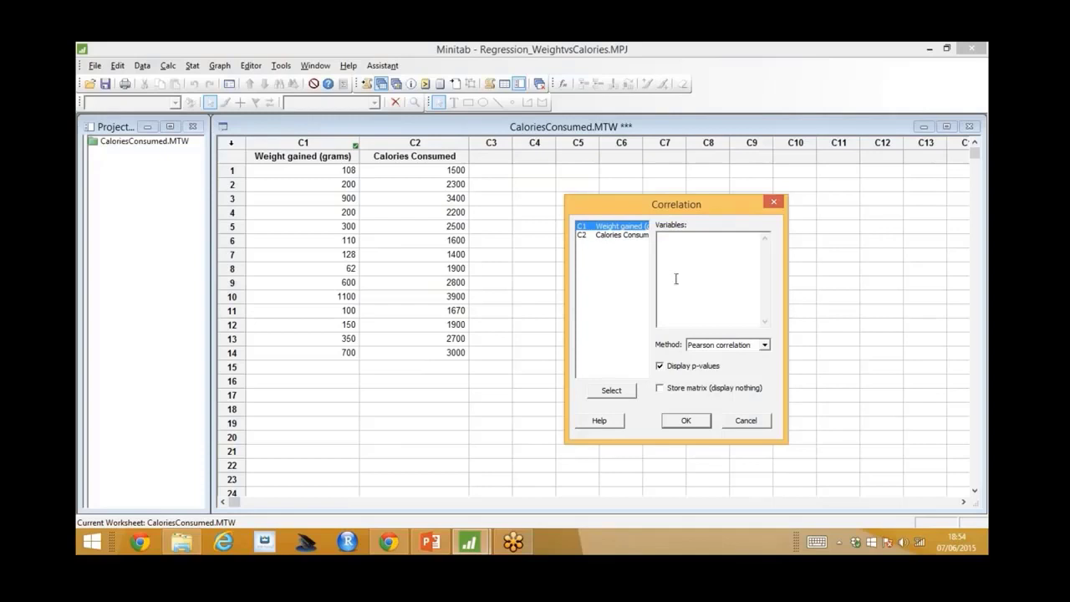
left_click(614, 236, "shift")
left_click(611, 391)
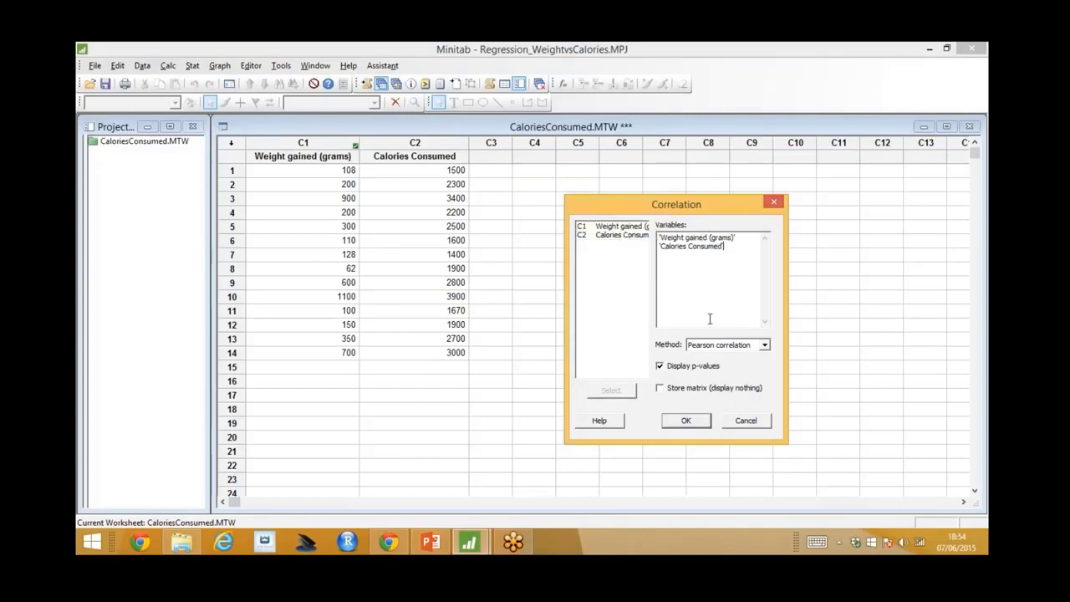
Keep Pearson correlation as the method, run it, and maximize the Session window results
left_click(764, 345)
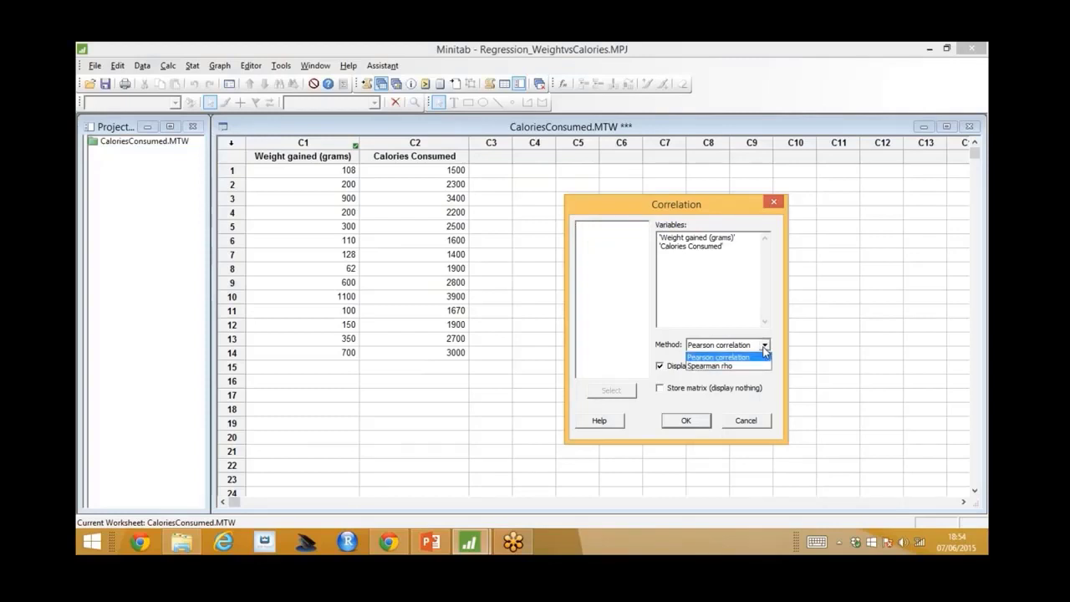
left_click(763, 347)
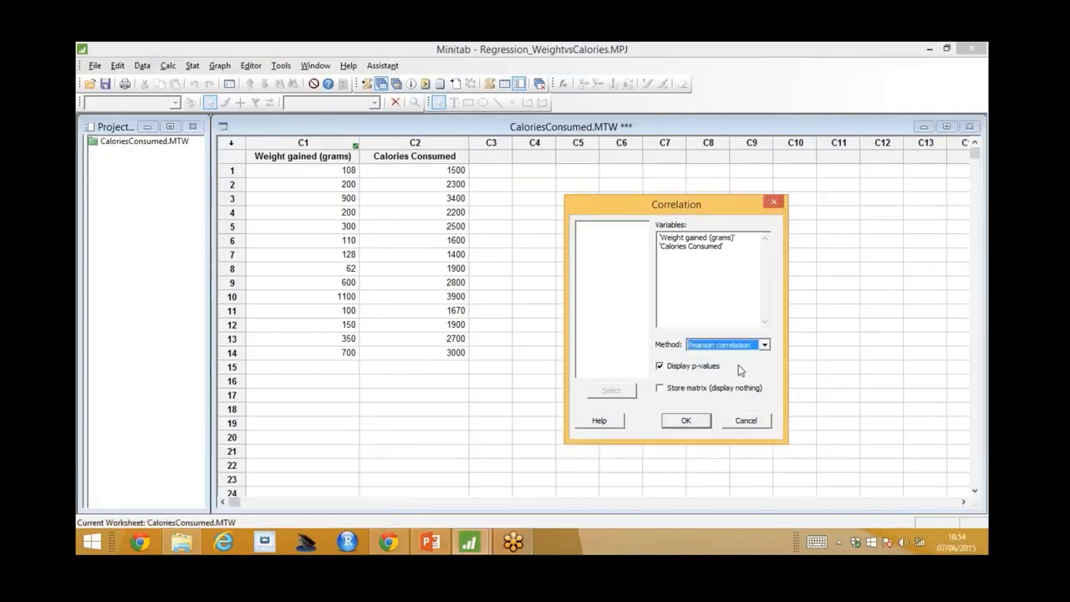
left_click(764, 346)
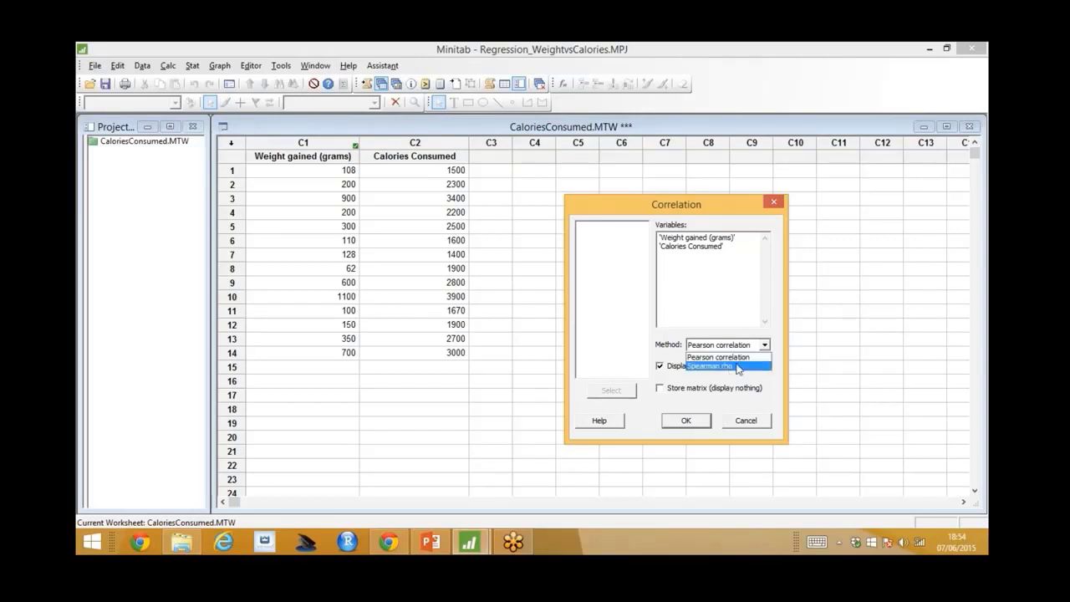
left_click(744, 357)
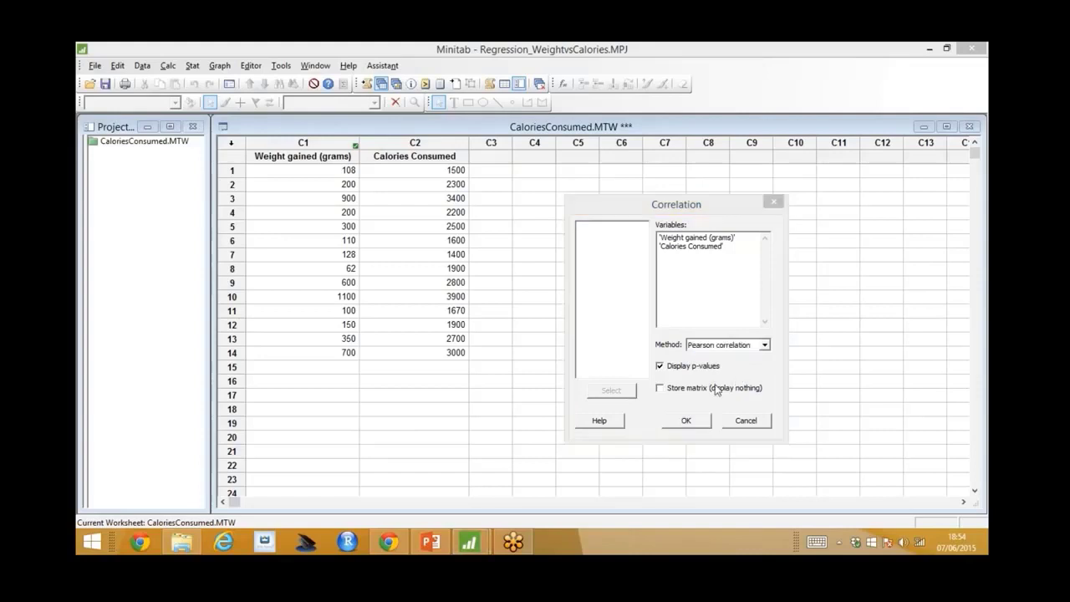
left_click(687, 422)
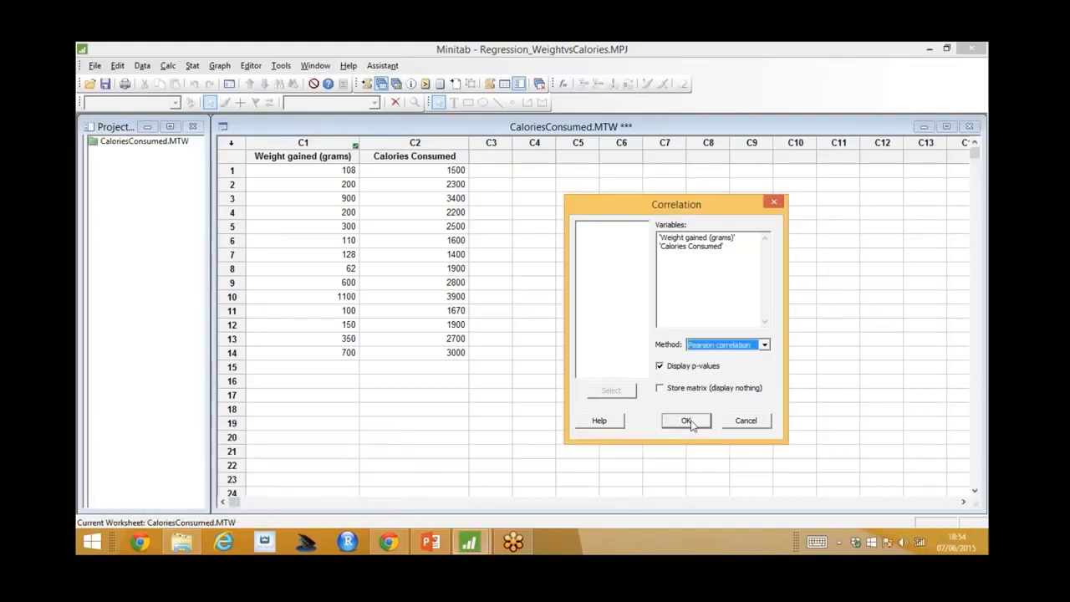
double_click(383, 124)
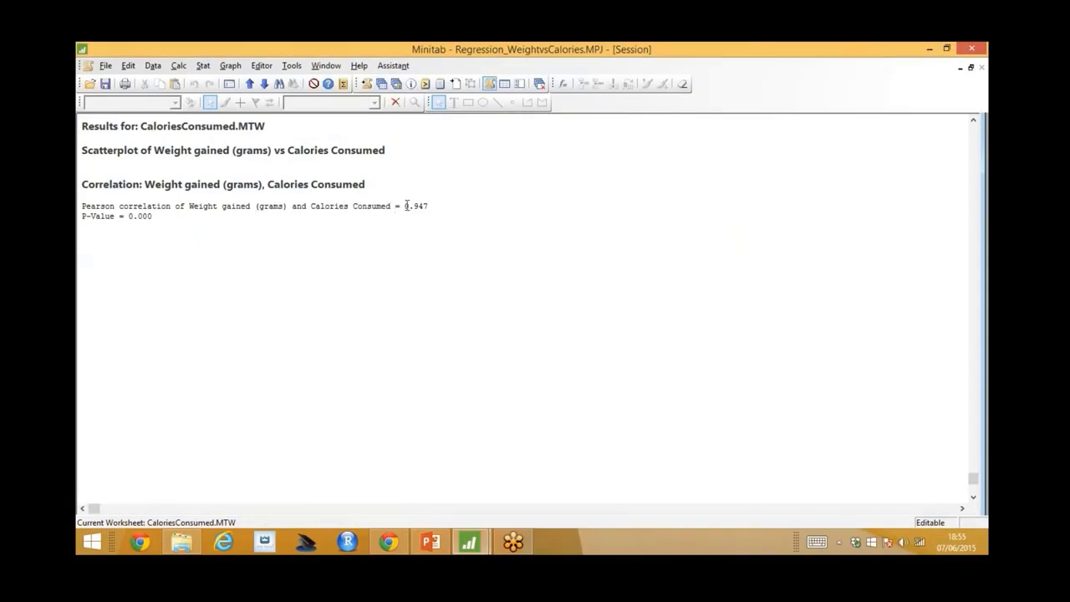
Highlight the 0.947 Pearson correlation in the Session window, then switch to PowerPoint
left_click_drag(405, 206, 440, 206)
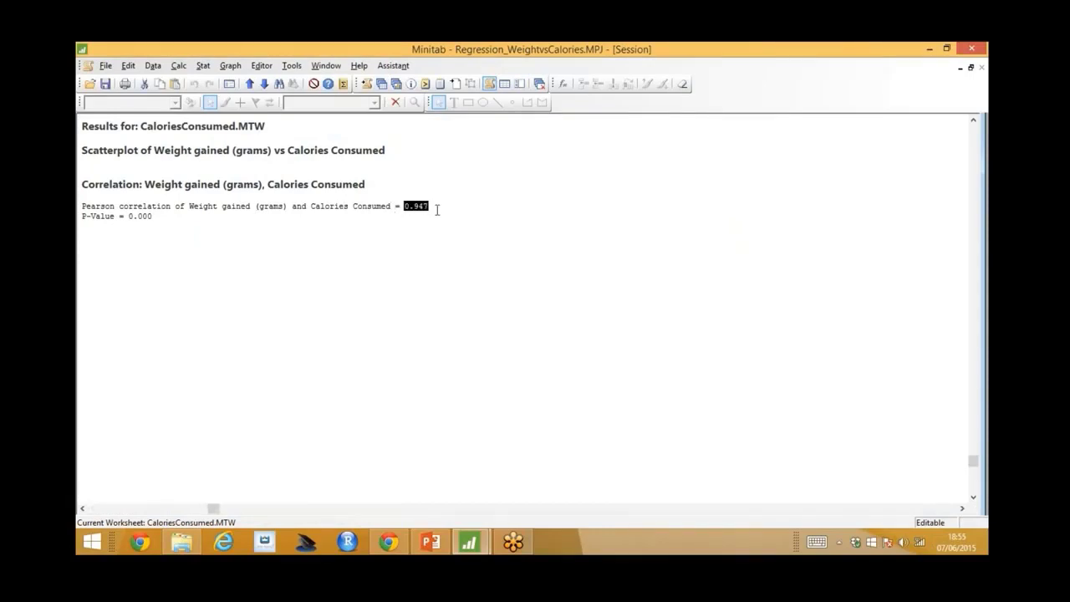
left_click(507, 256)
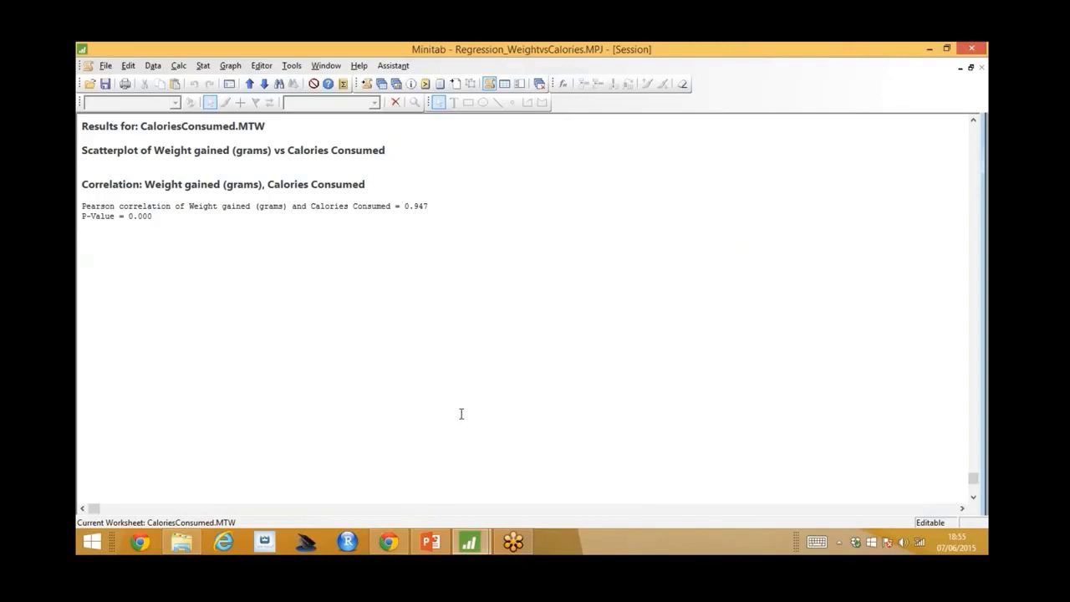
left_click(431, 542)
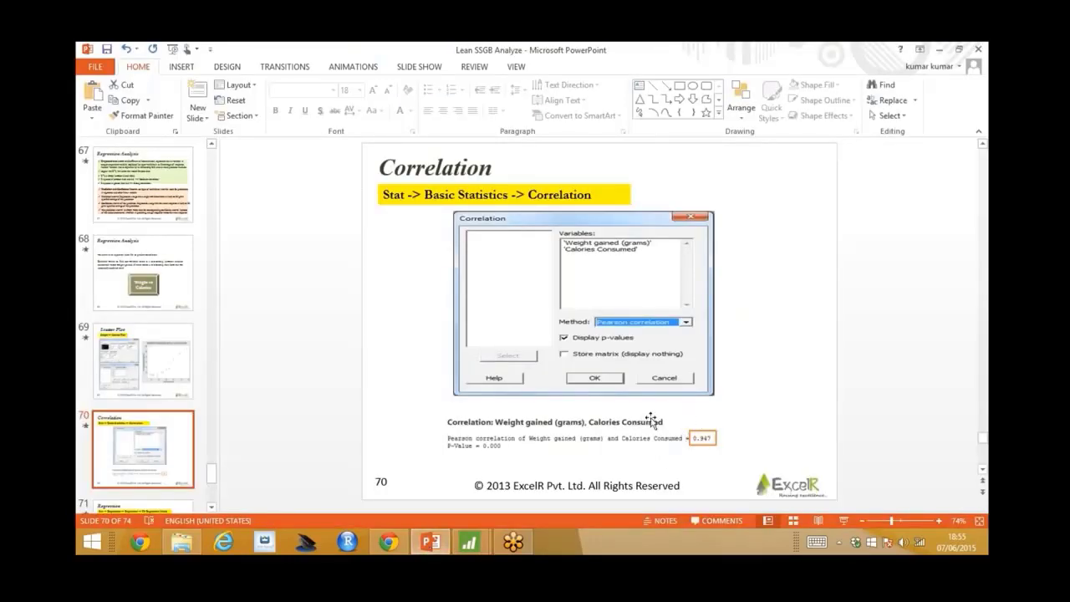
Go to slide 71 'Regression', then return to the Regression_WeightsvsCalories Minitab project
left_click(186, 508)
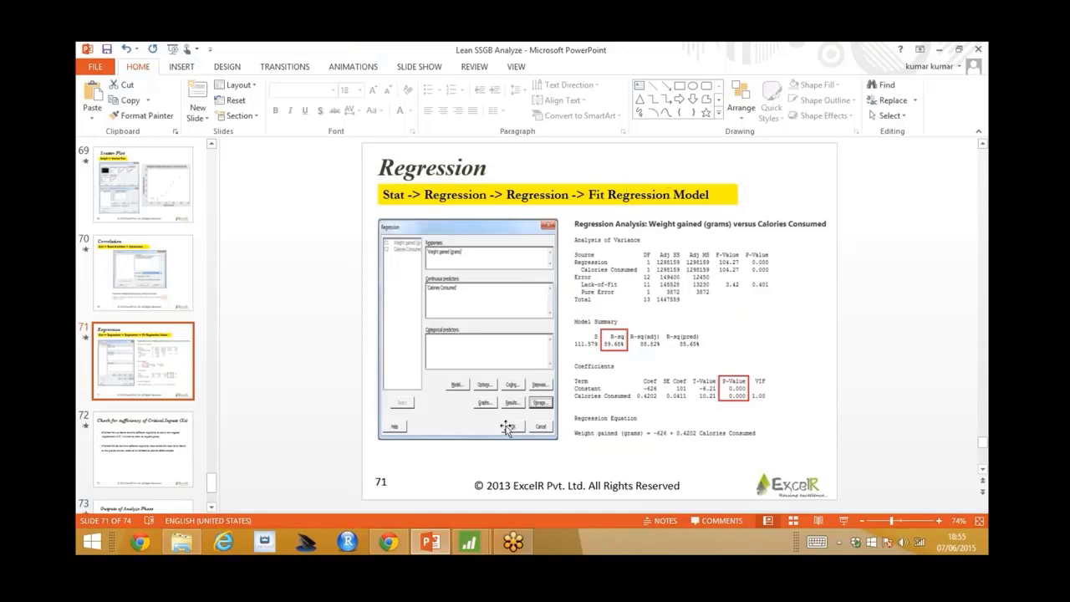
mouse_move(470, 545)
left_click(548, 472)
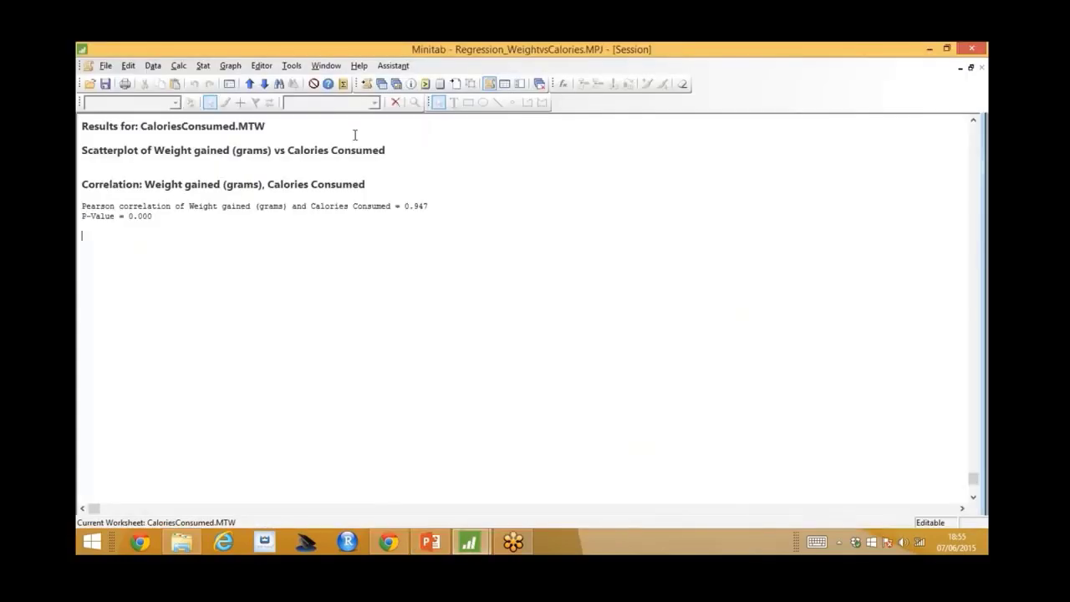
Show the CaloriesConsumed worksheet and open Stat > Regression > Fit Regression Model
left_click(381, 84)
left_click(193, 66)
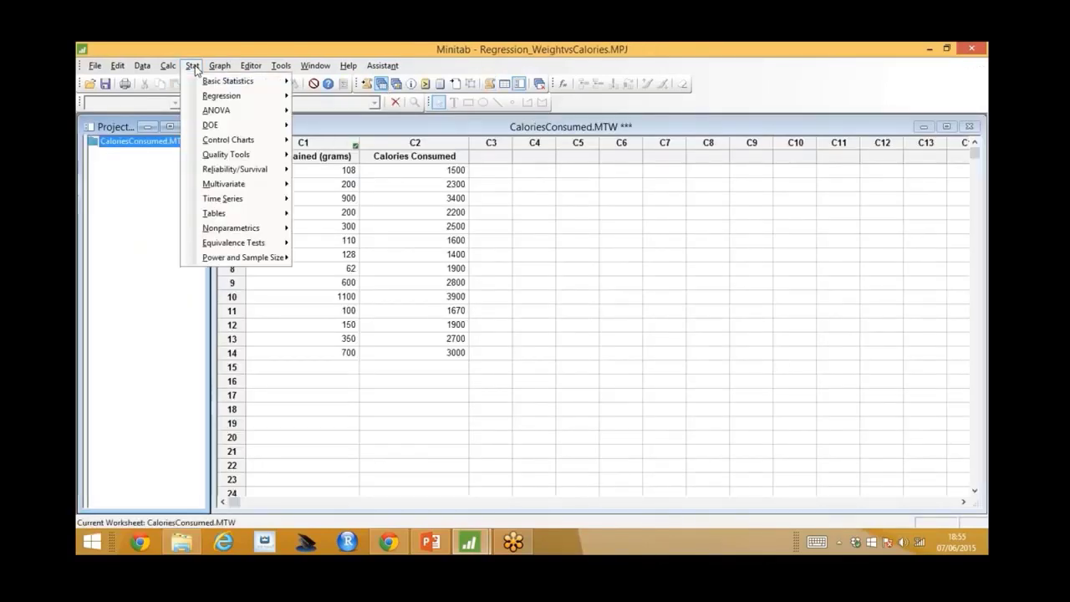
mouse_move(222, 99)
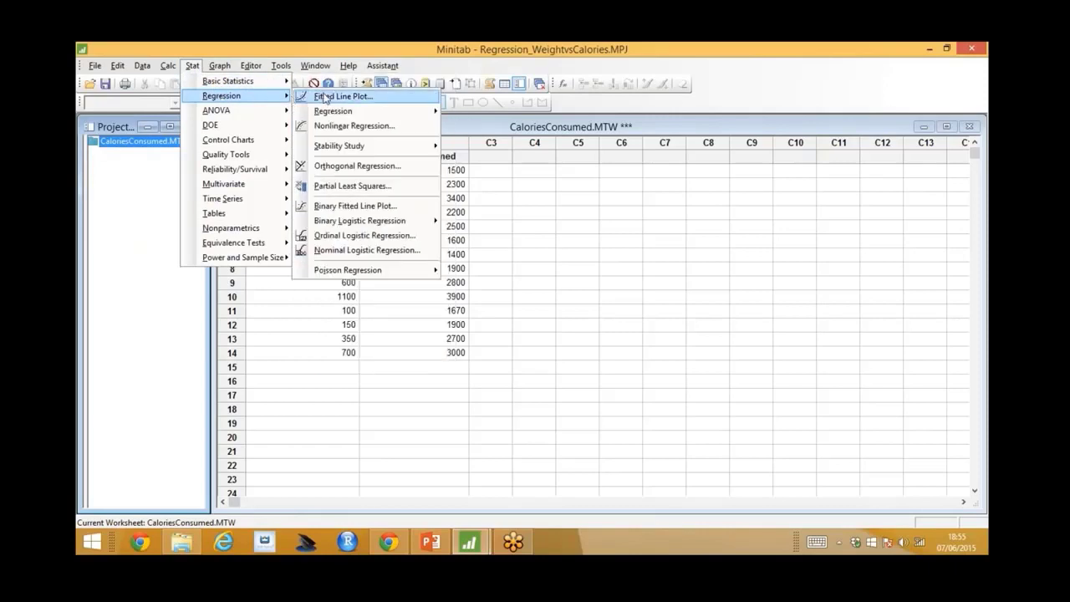
mouse_move(353, 112)
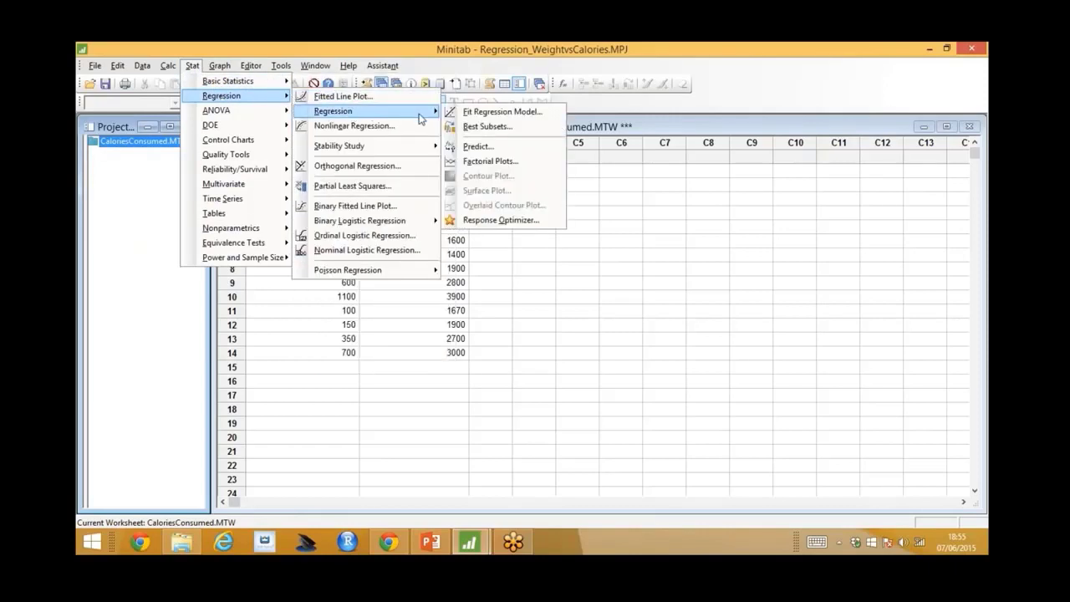
left_click(497, 113)
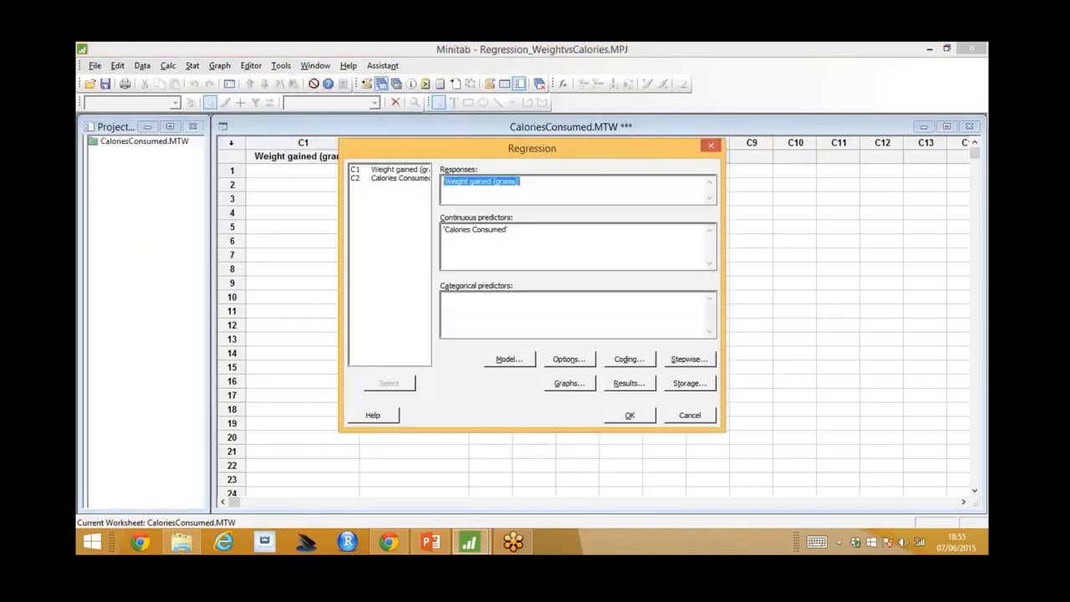
Set Weight gained (grams) as the response and Calories Consumed as the continuous predictor
key("Delete")
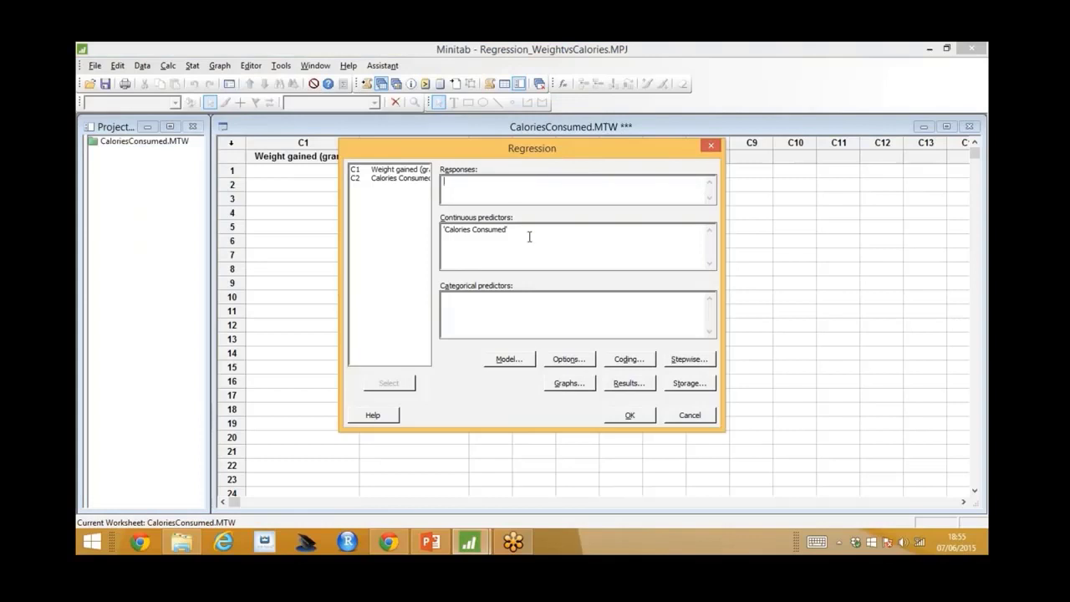
left_click_drag(529, 237, 383, 219)
key("Delete")
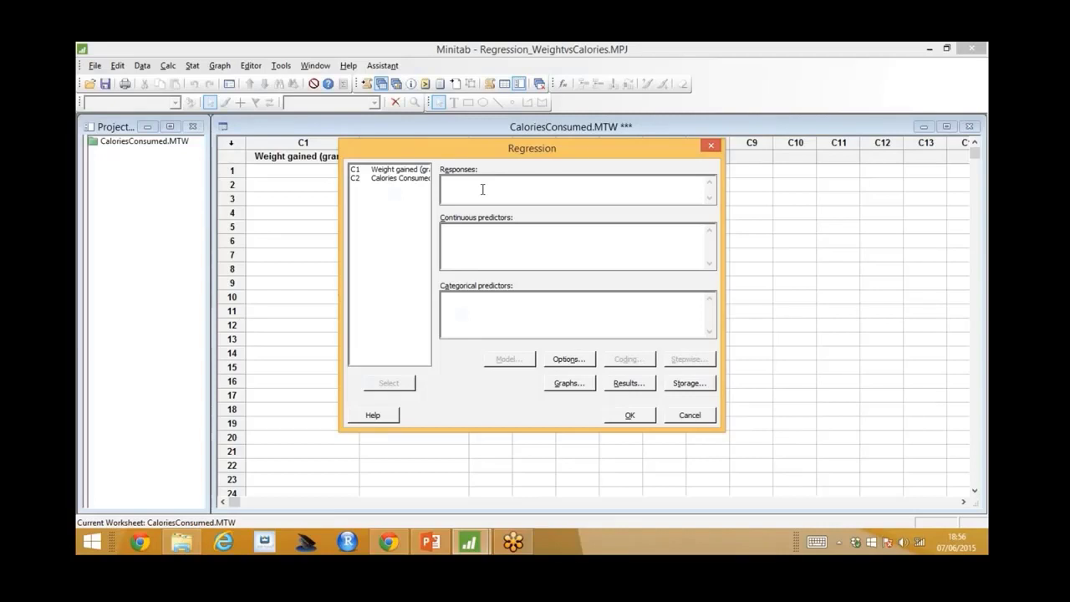
double_click(401, 170)
double_click(393, 178)
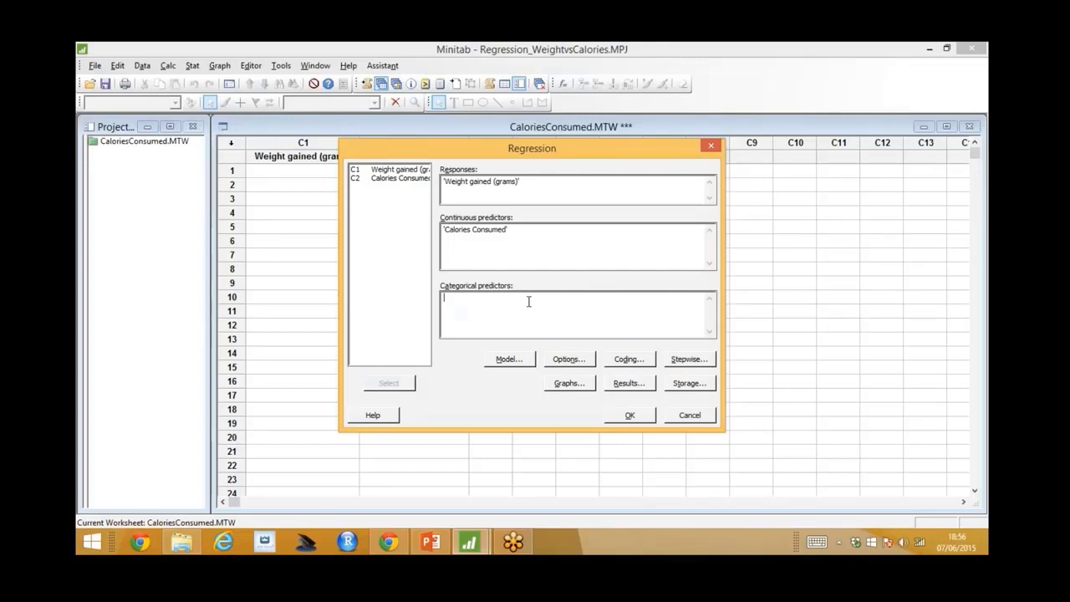
Run the regression and highlight the equation Weight gained (grams) = -626 + 0.4202 Calories Consumed
left_click(632, 416)
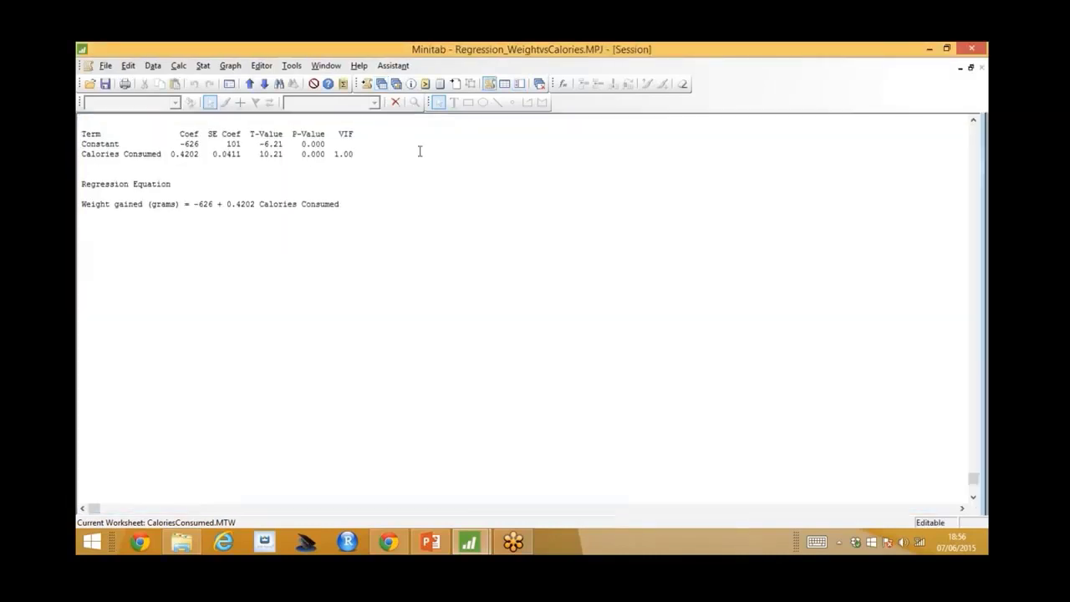
triple_click(81, 207)
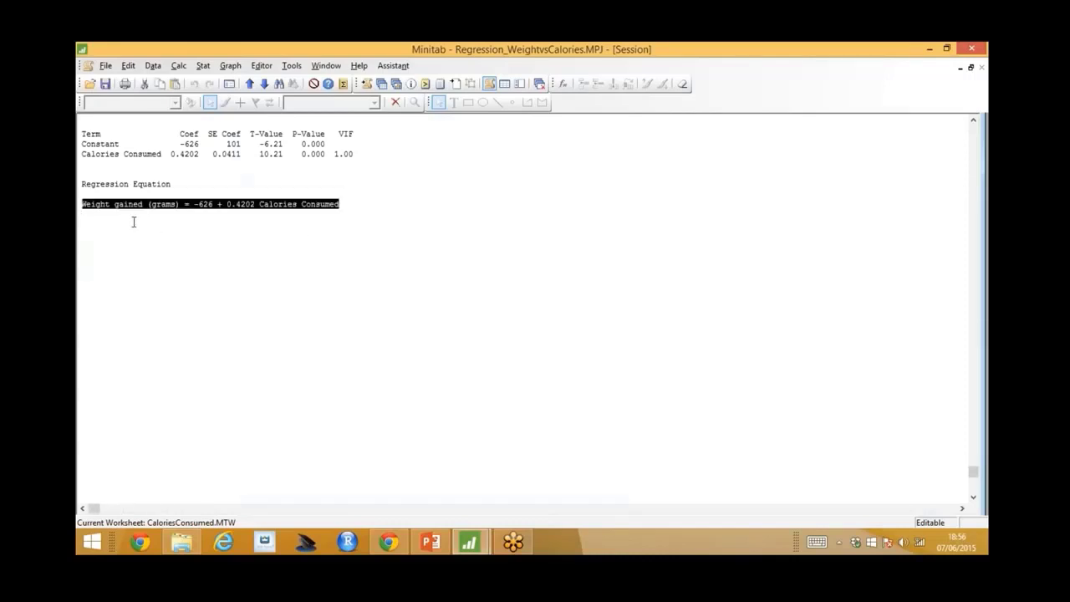
left_click(217, 217)
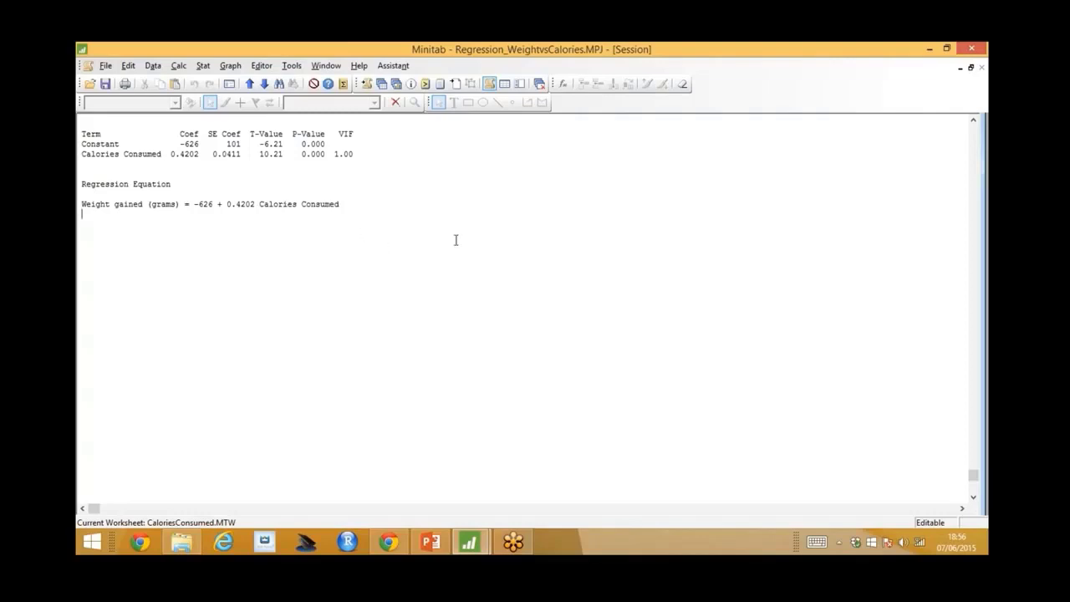
left_click(164, 153)
scroll(194, 216, "up", 8)
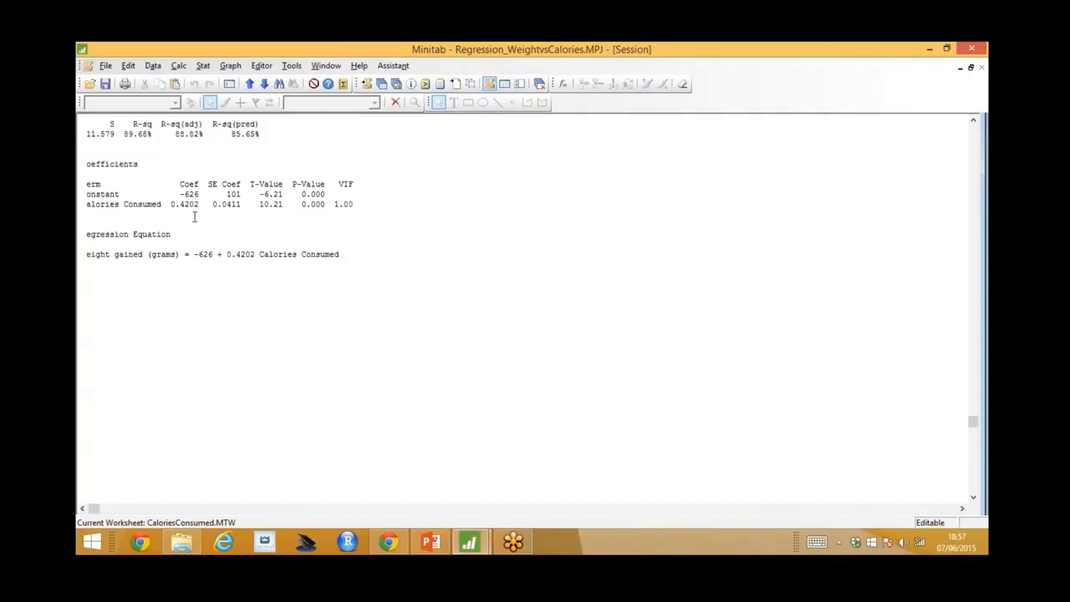
Highlight the 89.68% R-sq in the model summary, then switch to PowerPoint
scroll(194, 217, "up", 1)
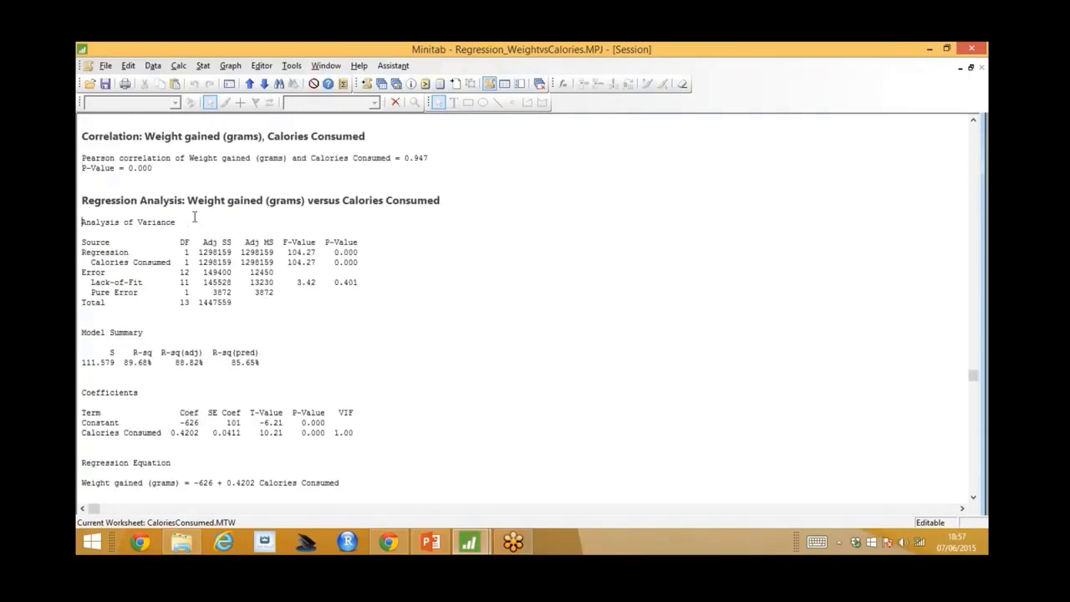
scroll(194, 216, "down", 3)
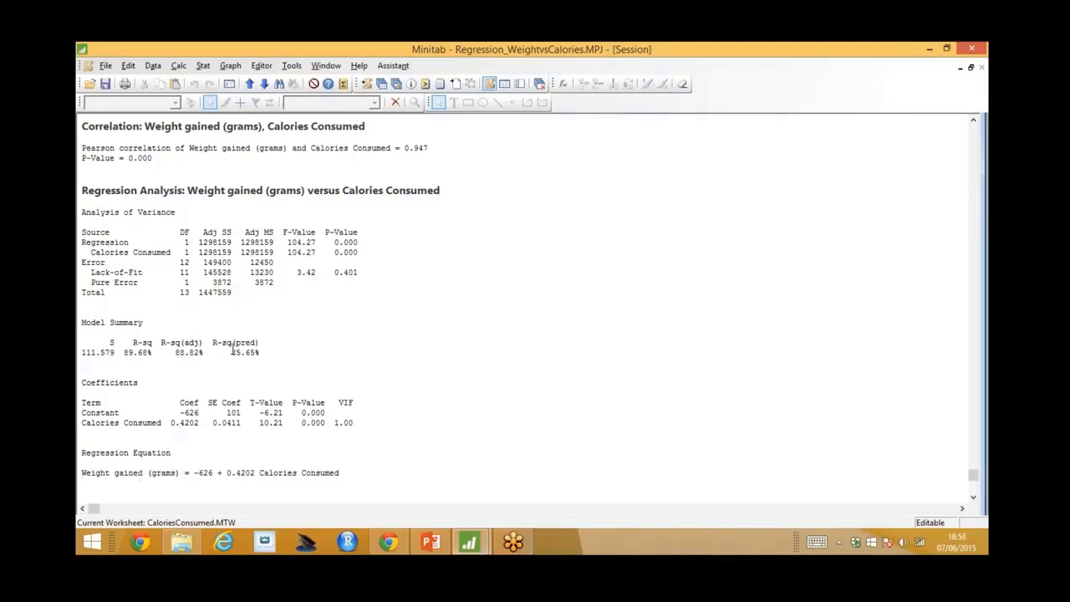
left_click_drag(153, 352, 123, 352)
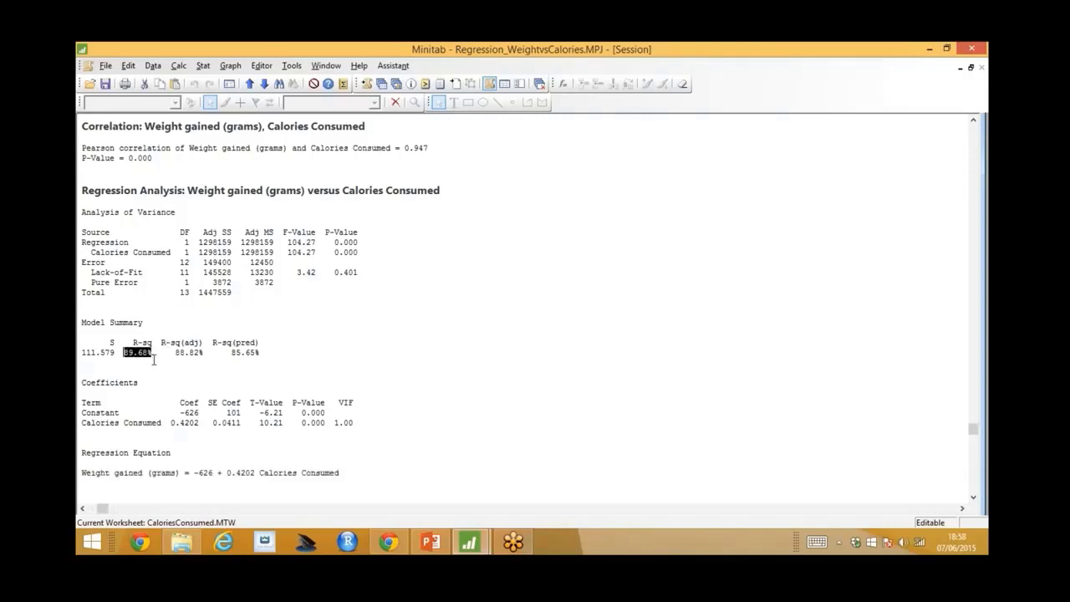
left_click(154, 360)
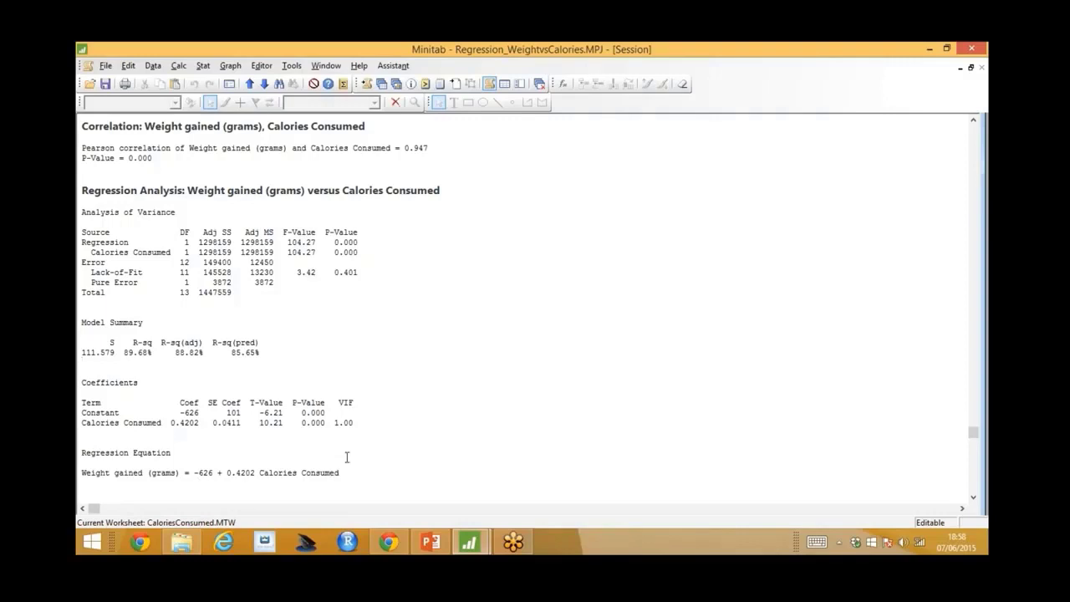
left_click(192, 486)
key("alt+Tab")
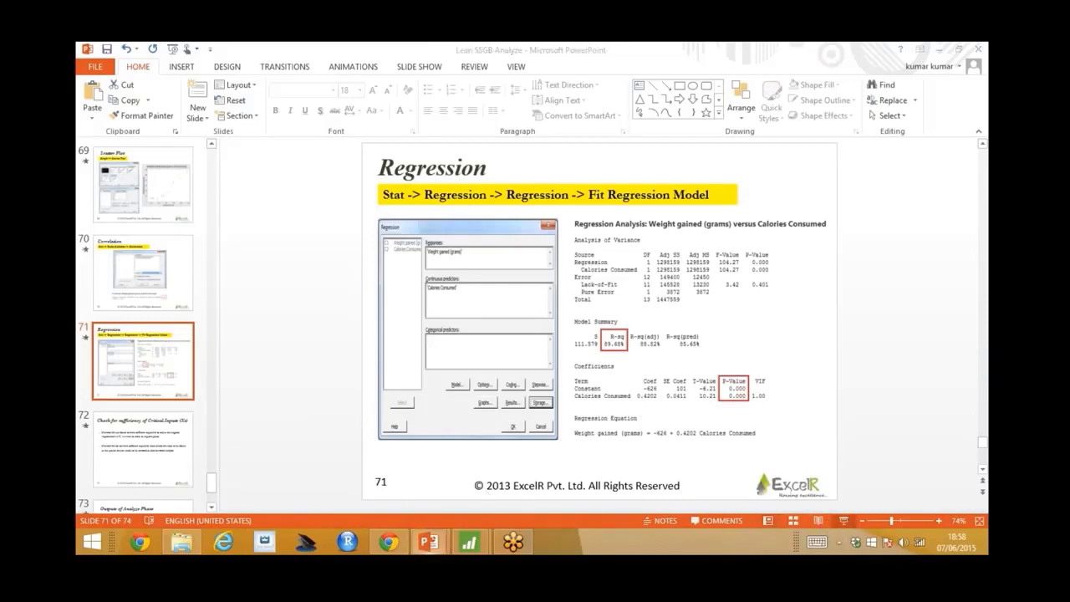
Present slide 71 'Regression' full screen with the Laser Pointer enabled
left_click(845, 520)
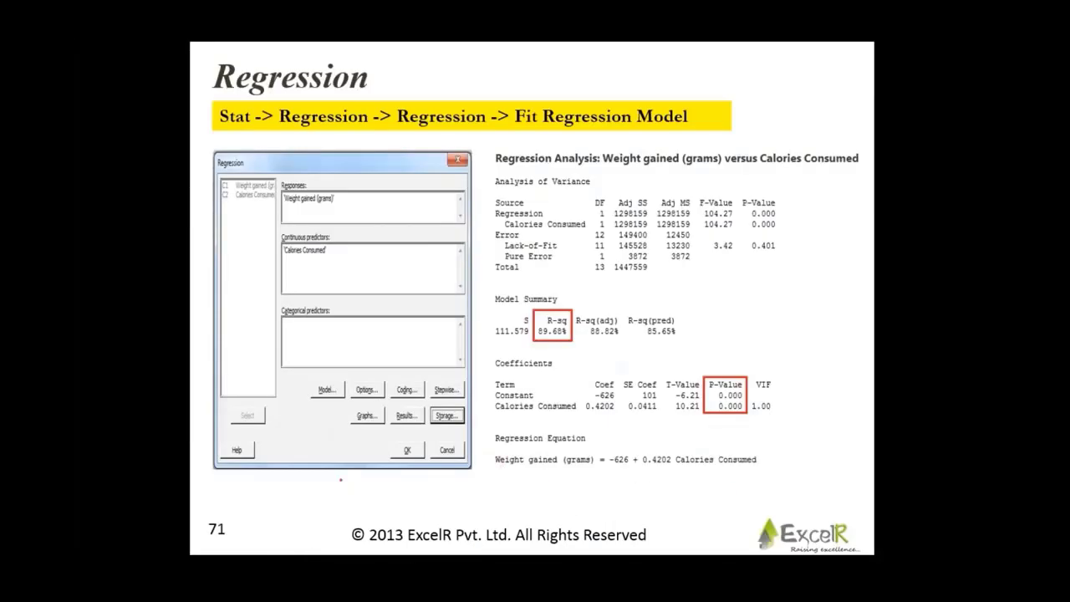
left_click(252, 542)
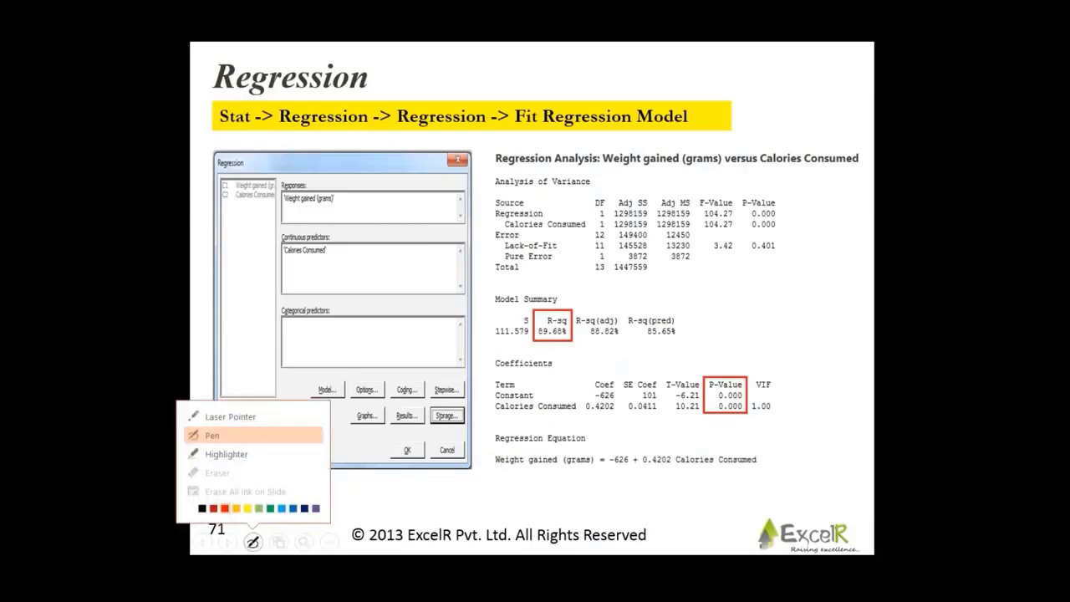
left_click(242, 416)
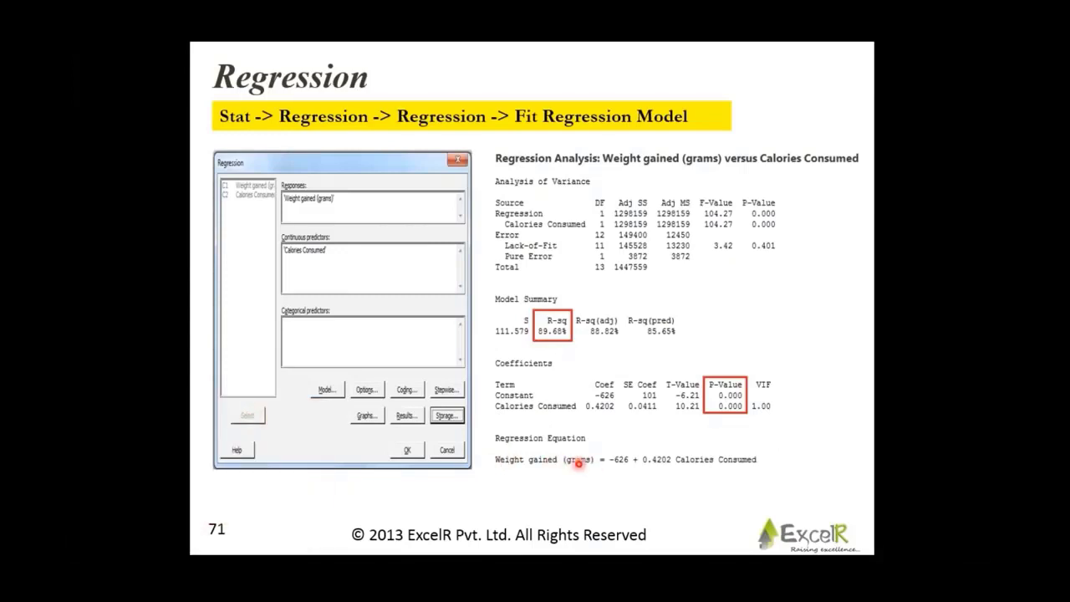